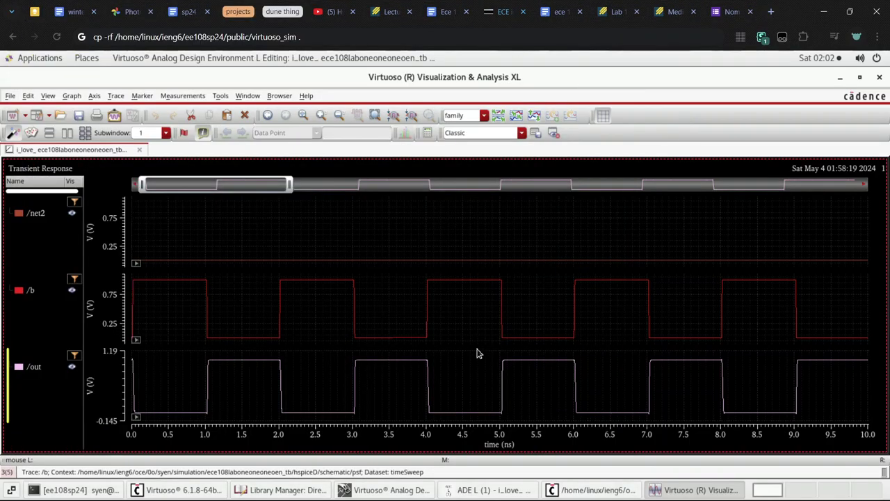
Raise the ADE L window with the 50p 10n tran setup and outputs a, b, out
click(486, 490)
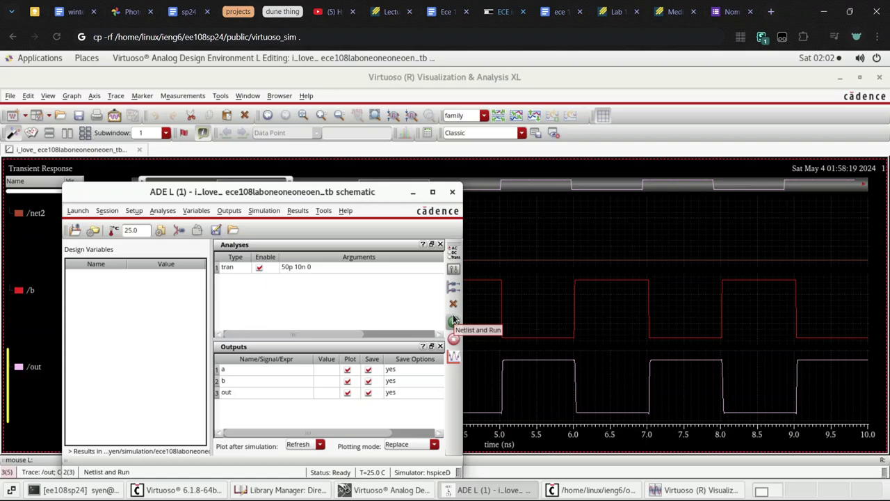
Add V0's PLUS terminal current from the schematic as a fourth ADE L output
click(455, 291)
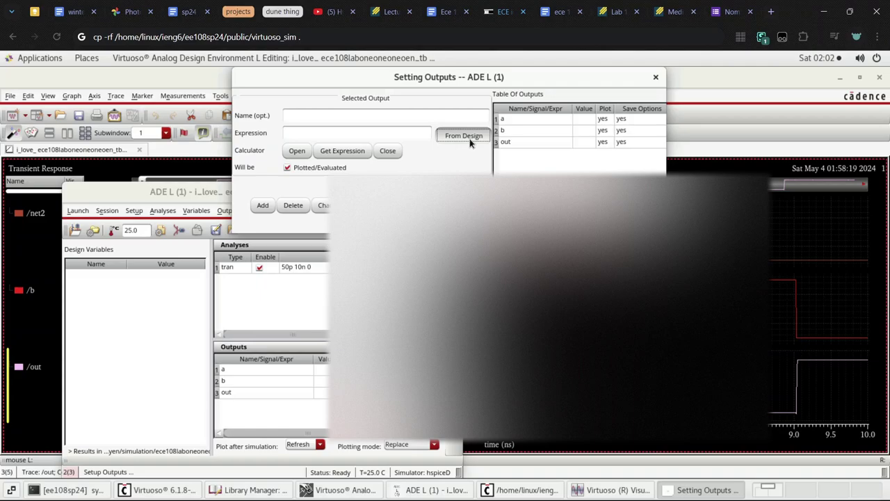
click(469, 138)
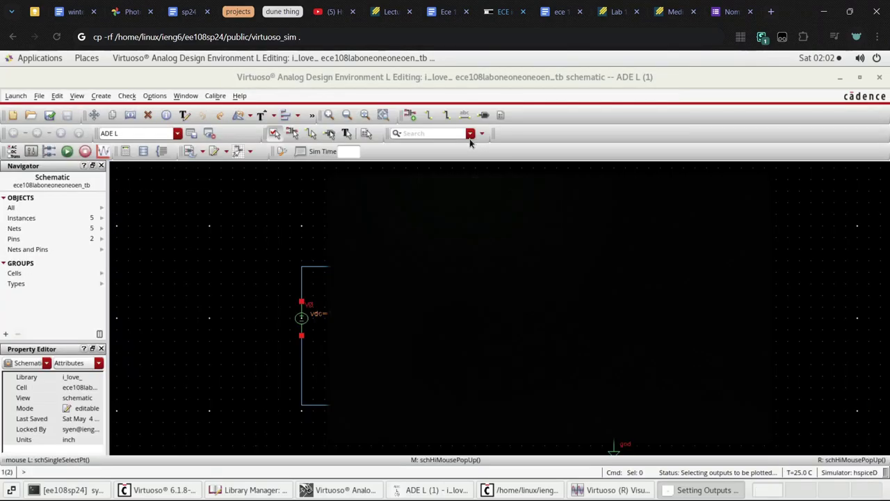
click(301, 303)
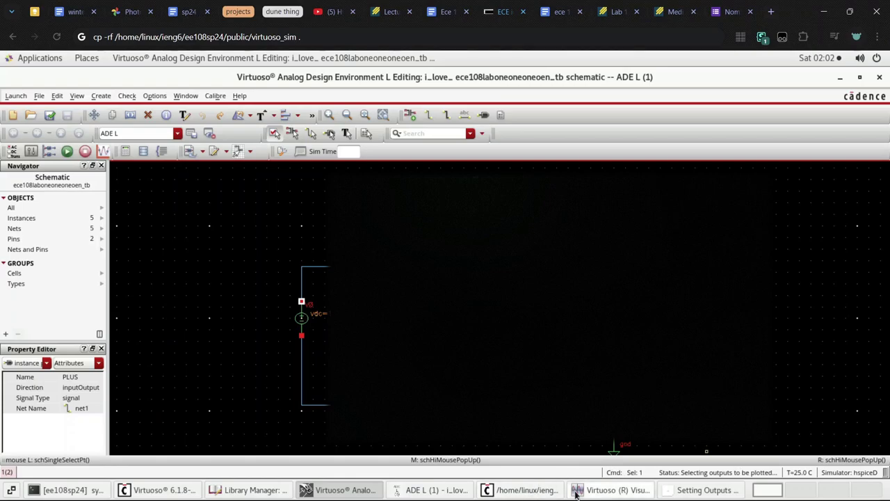
click(612, 490)
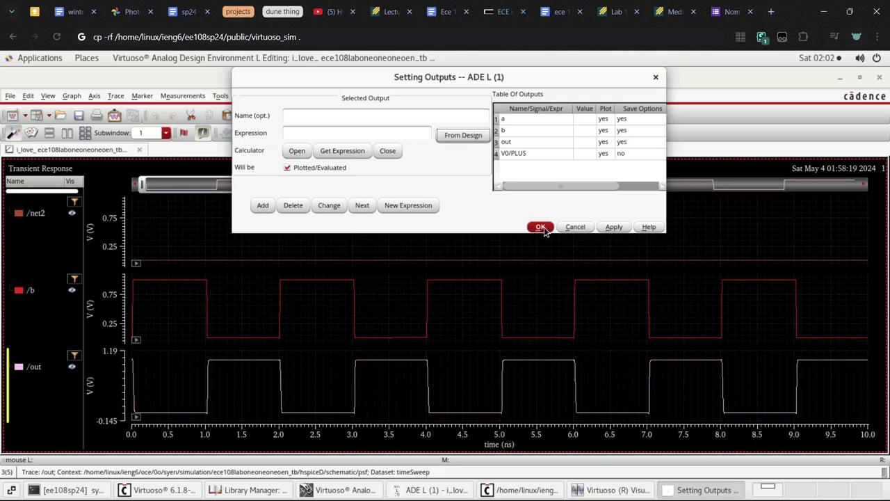
click(541, 228)
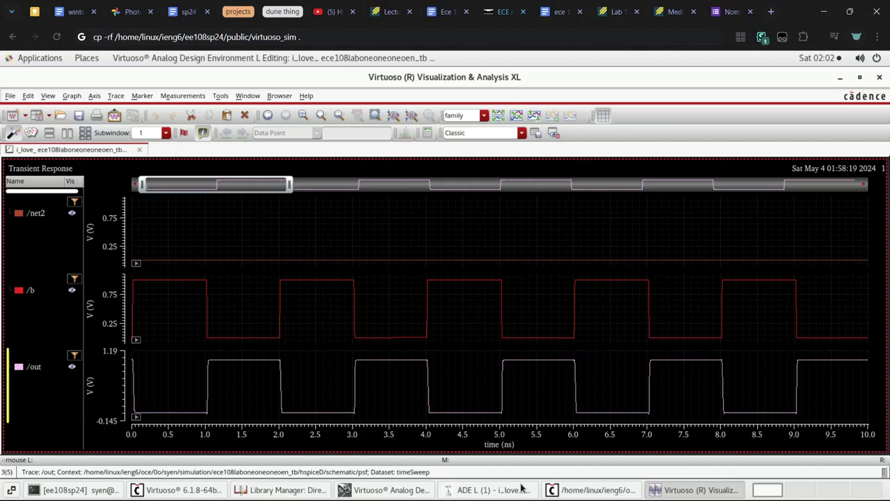
Rerun Netlist and Run, then view the /V0/PLUS current in a second waveform subwindow
click(565, 490)
click(497, 490)
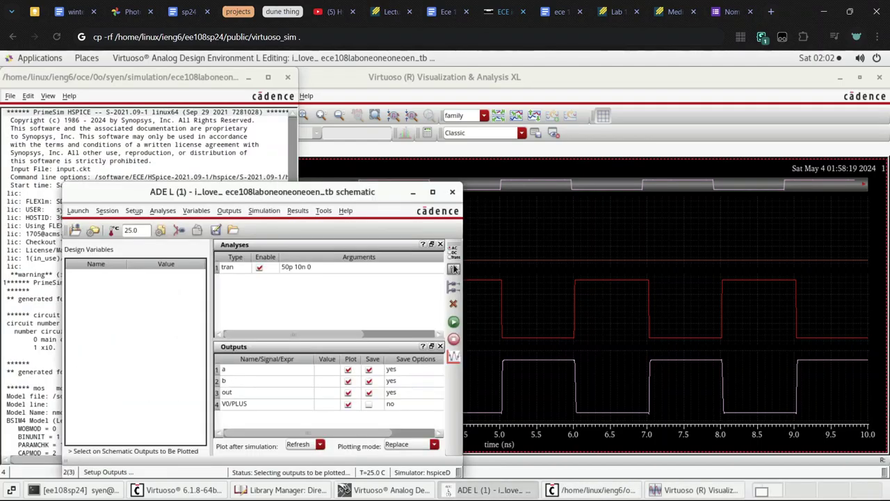
click(454, 323)
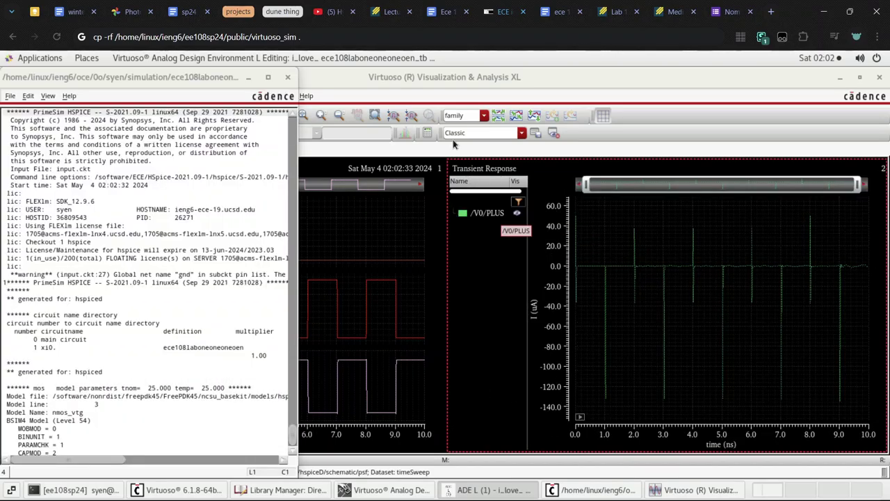
click(433, 77)
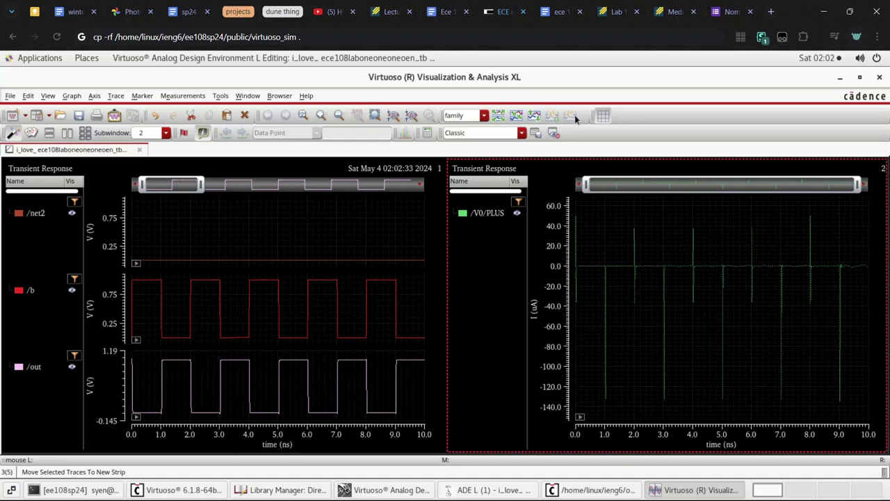
Delete the old /V0/PLUS integral from the calculator buffer and stack, then close the Calculator
click(427, 134)
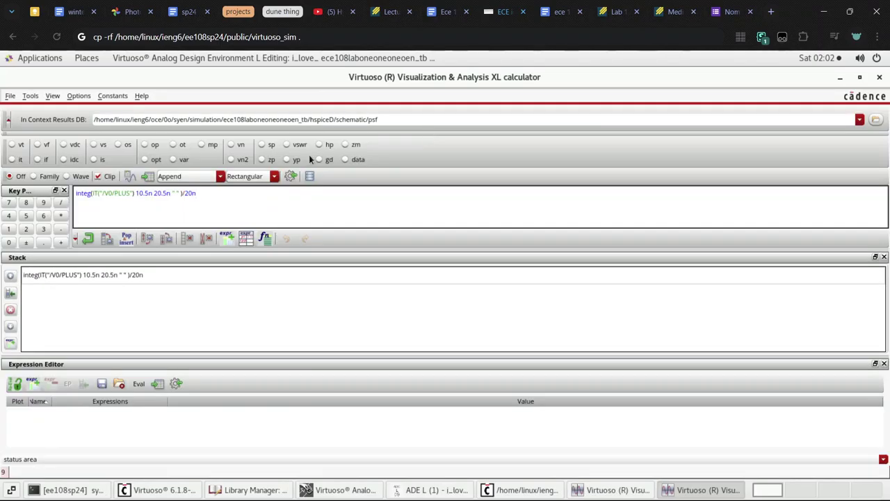
drag(229, 195, 75, 194)
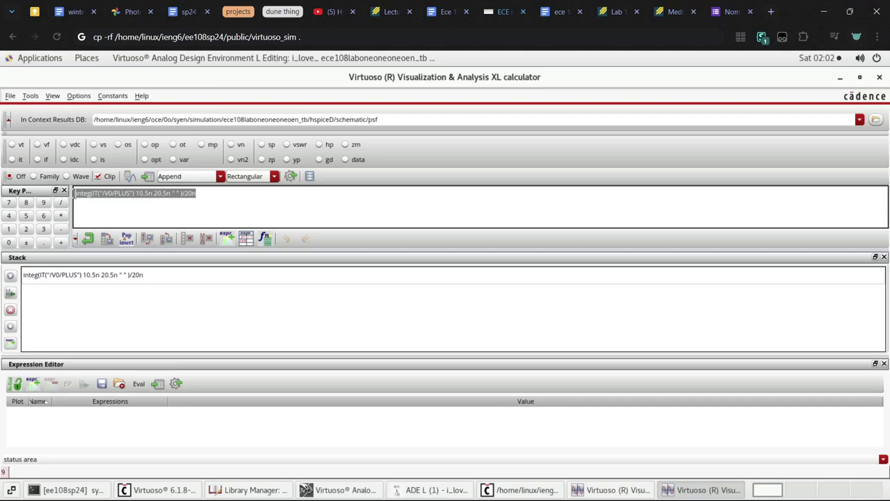
key(BackSpace)
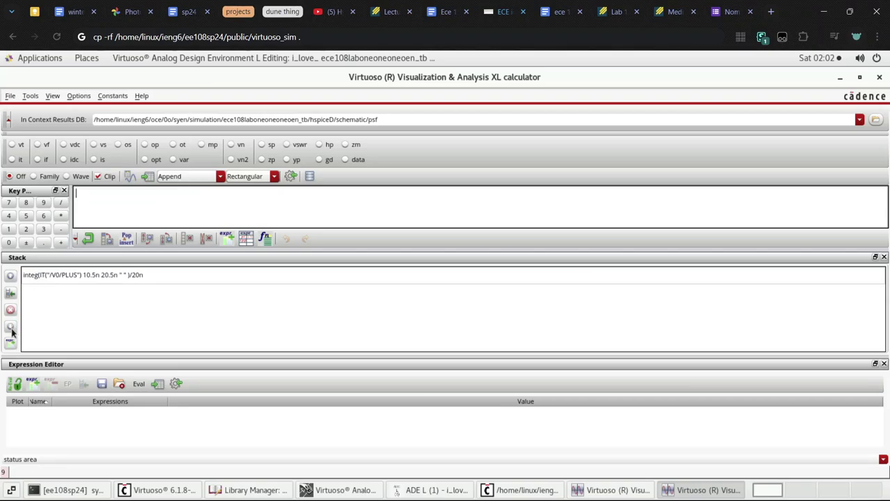
click(46, 282)
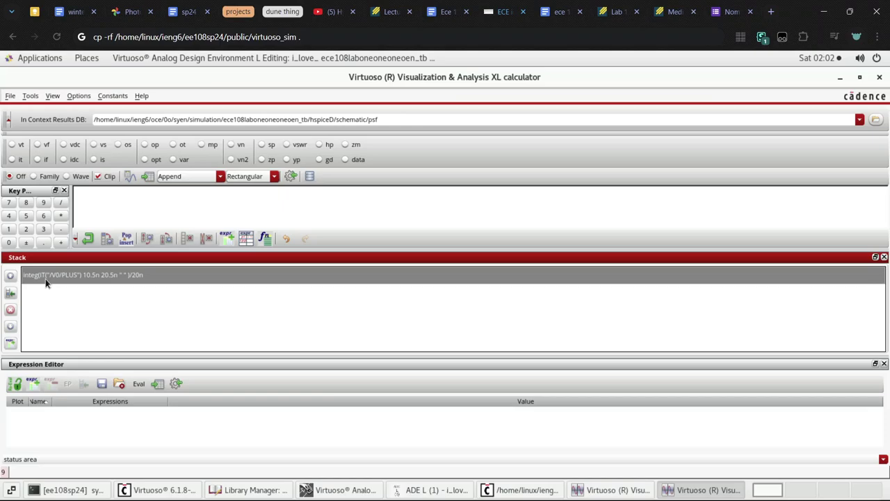
click(10, 310)
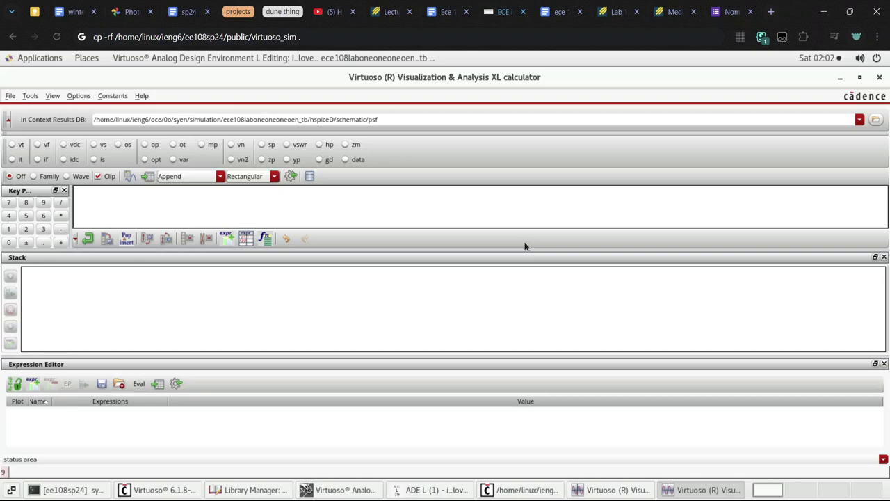
click(879, 78)
Select the /V0/PLUS trace, reopen the calculator and clear its expression buffer
click(487, 213)
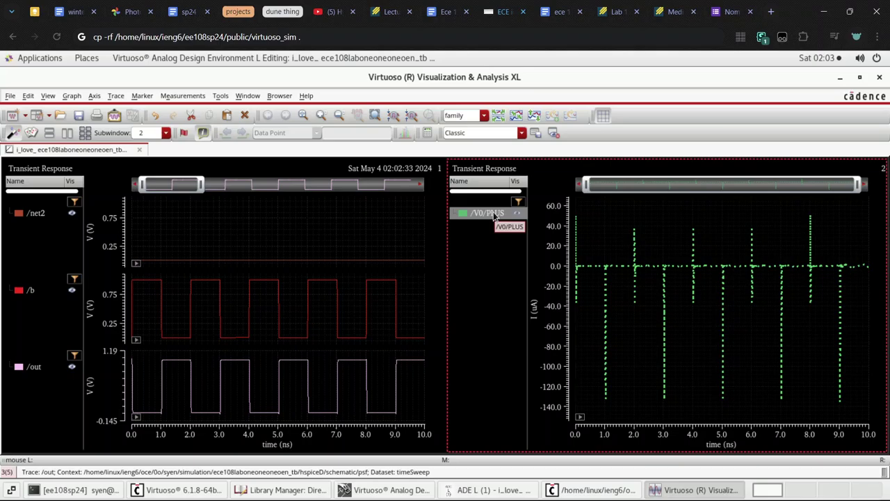
click(427, 132)
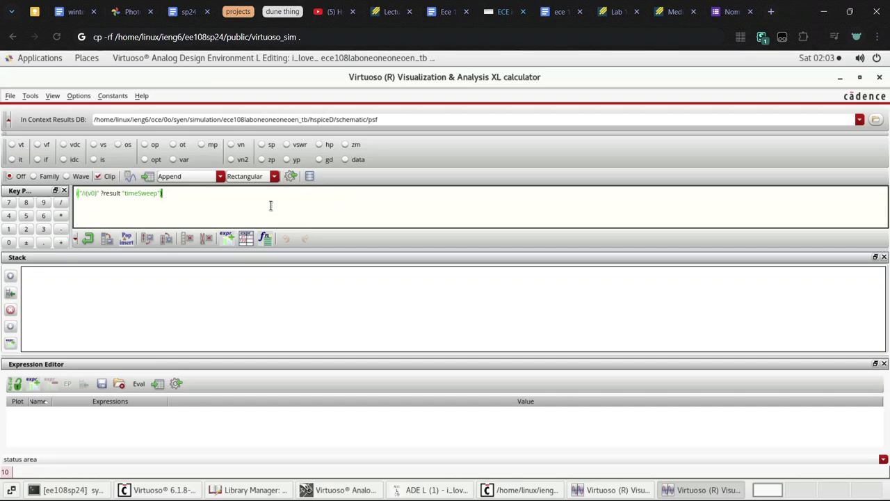
click(879, 77)
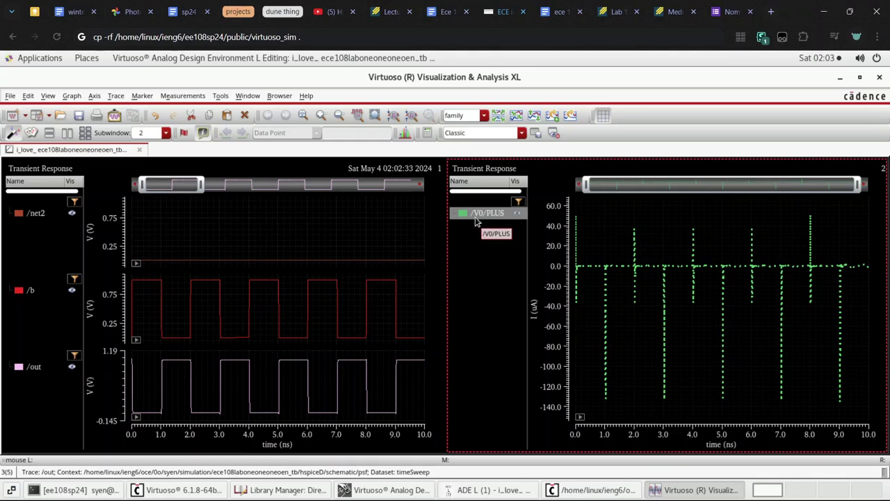
click(428, 133)
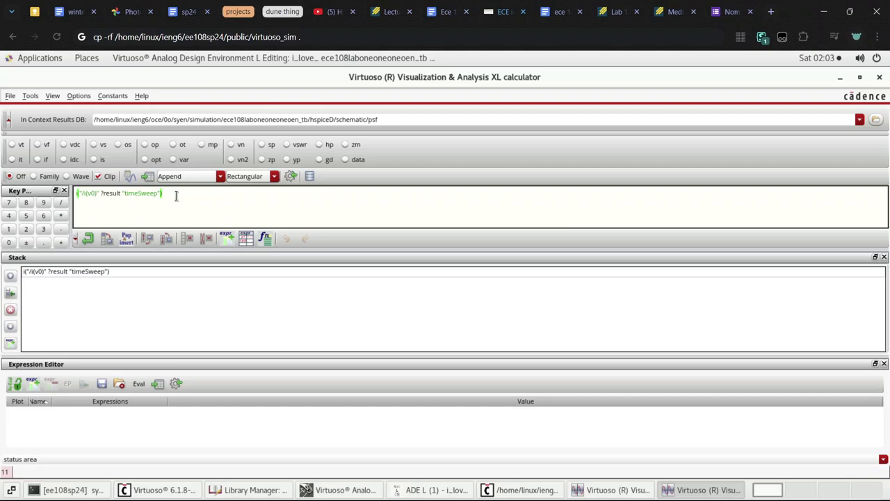
key(ctrl+a)
key(BackSpace)
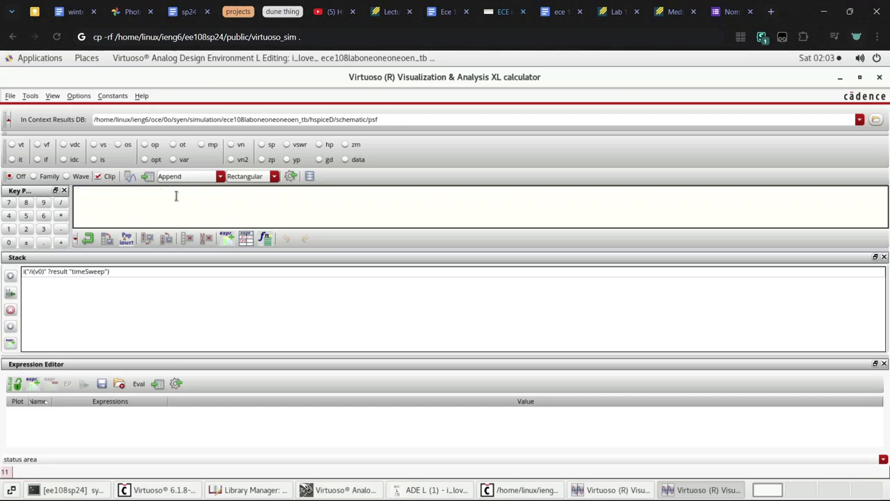
Probe V0's PLUS terminal with the 'it' option to load IT("/V0/PLUS") into the buffer
click(12, 160)
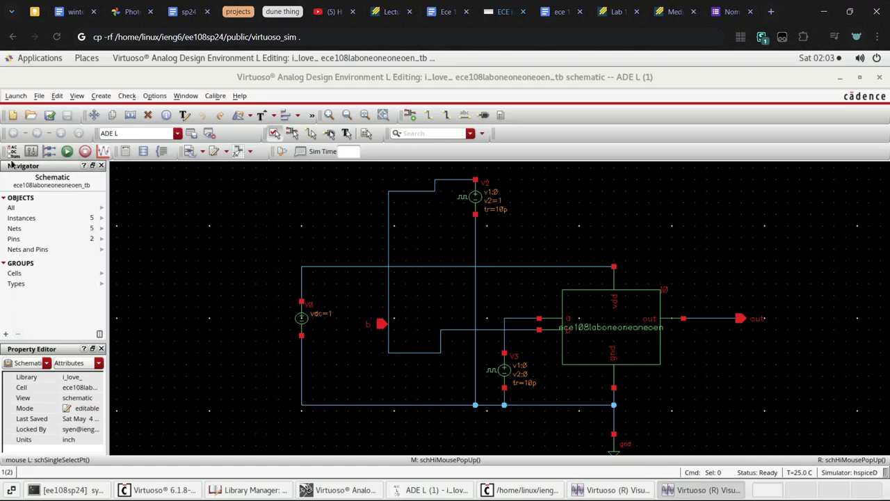
click(302, 304)
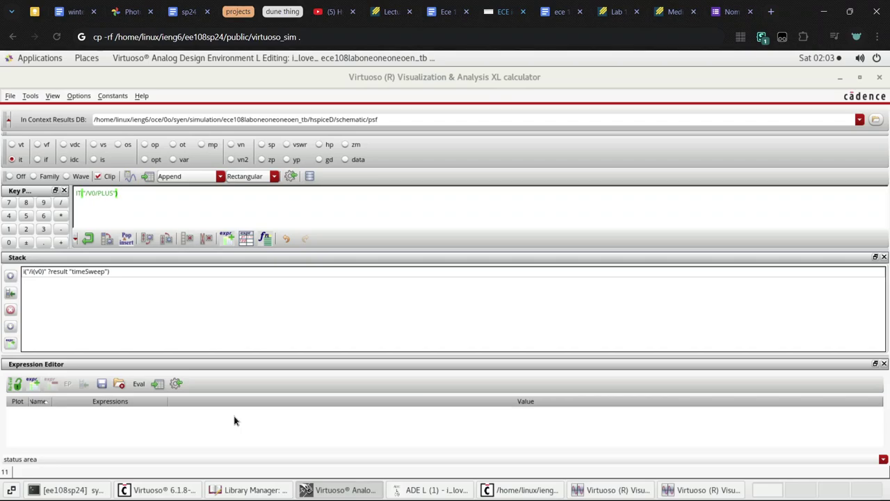
Pick the integ function from the All category, searching the function list for 'int'
click(264, 239)
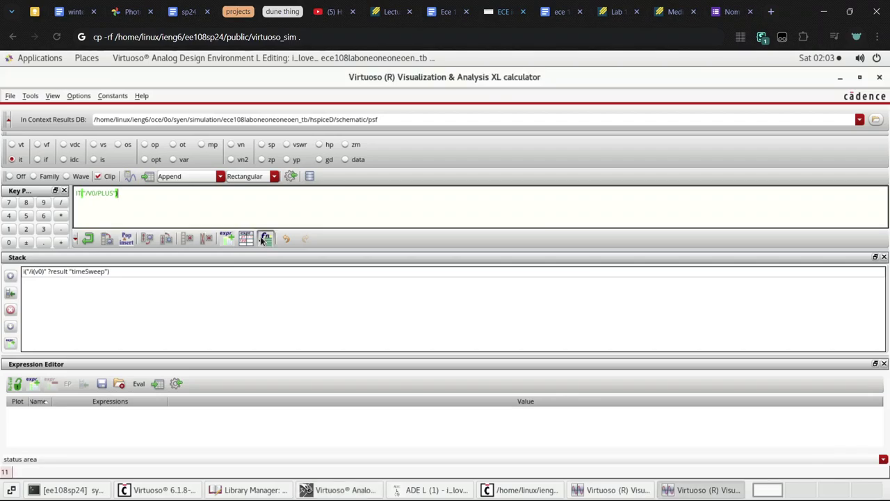
click(181, 334)
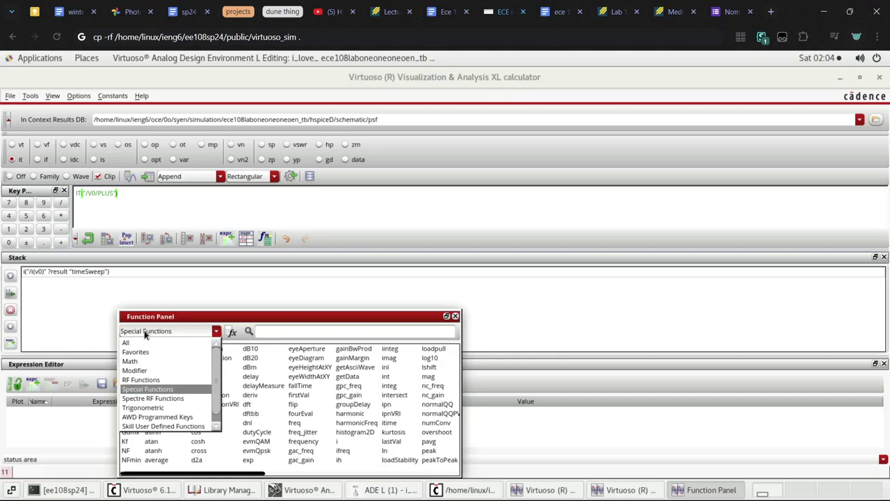
click(143, 340)
click(284, 330)
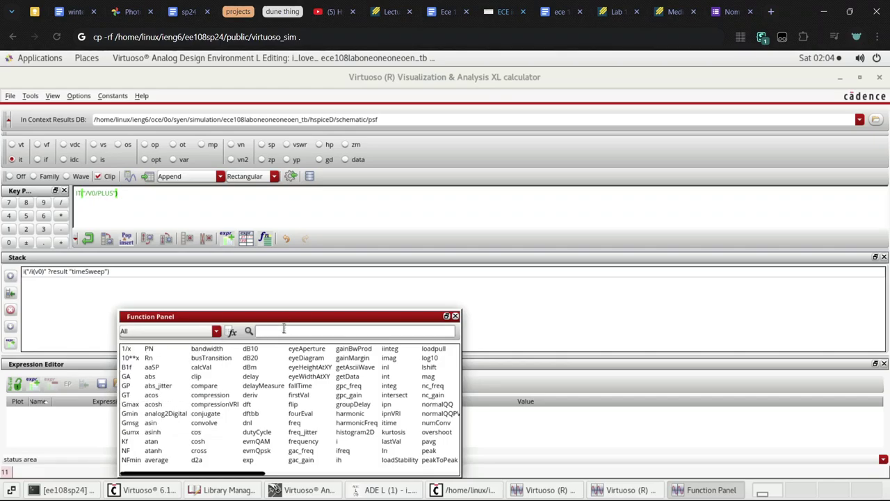
text(int)
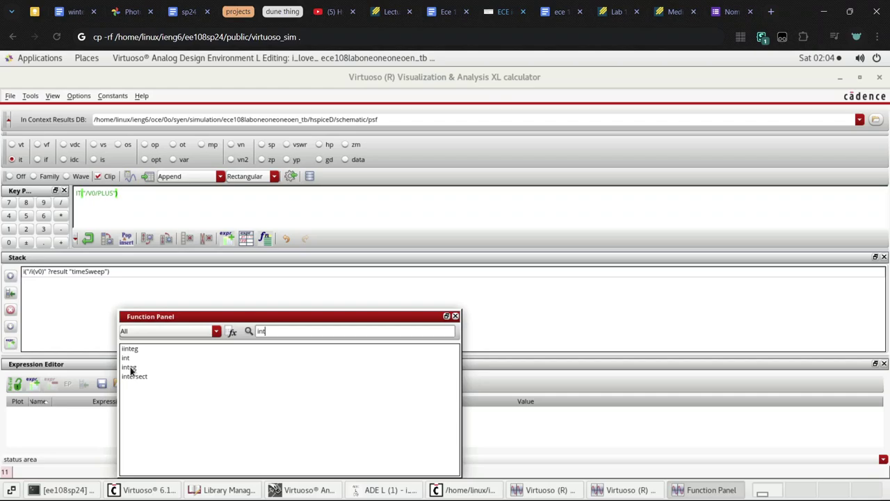
click(130, 368)
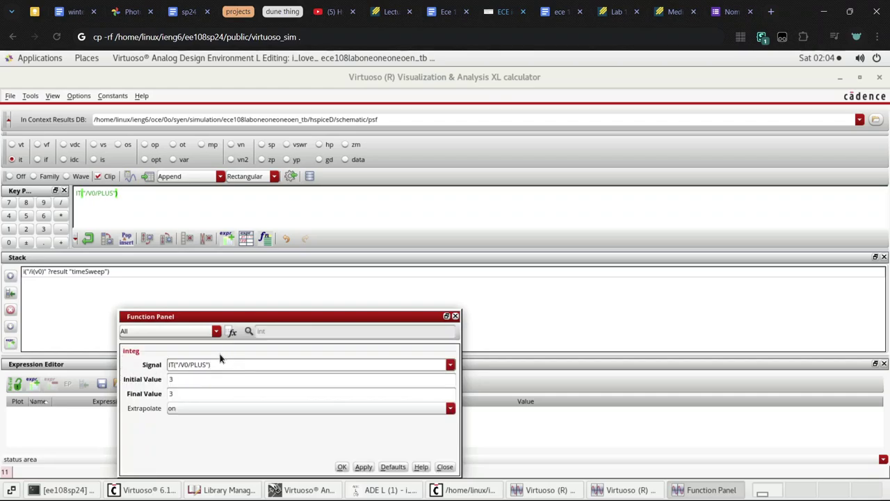
Set integration limits 1.5n to 3.5n, inserting integ(IT("/V0/PLUS") 1.5n 3.5n) into the buffer
click(194, 379)
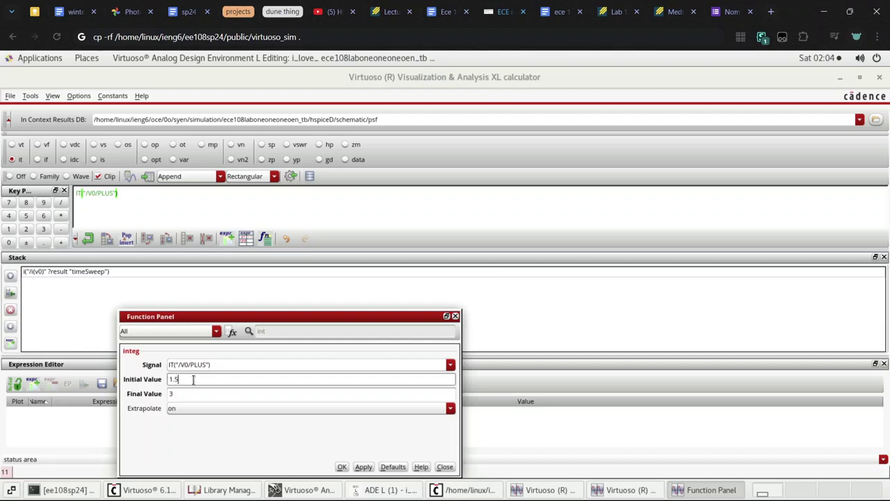
click(188, 393)
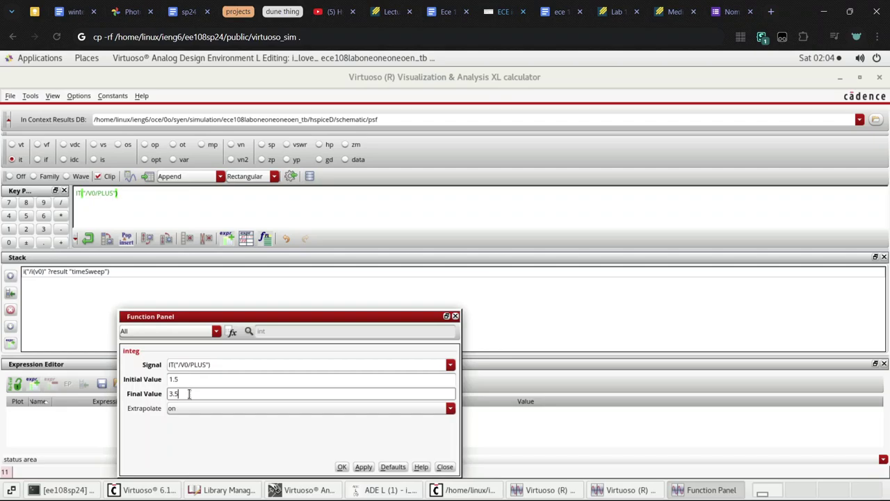
text(n)
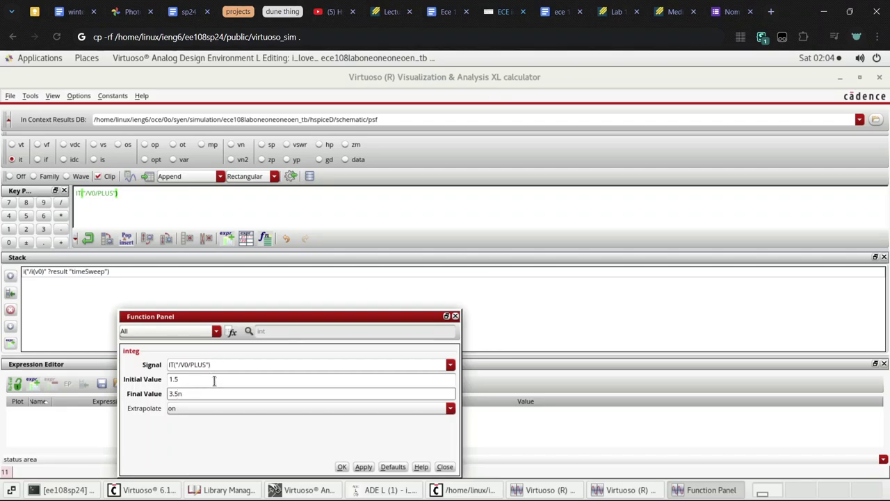
click(213, 379)
text(n)
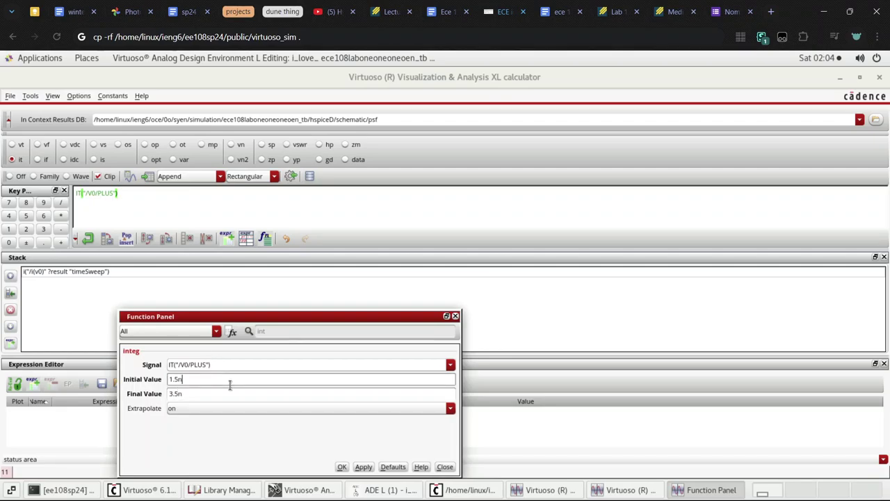
click(342, 467)
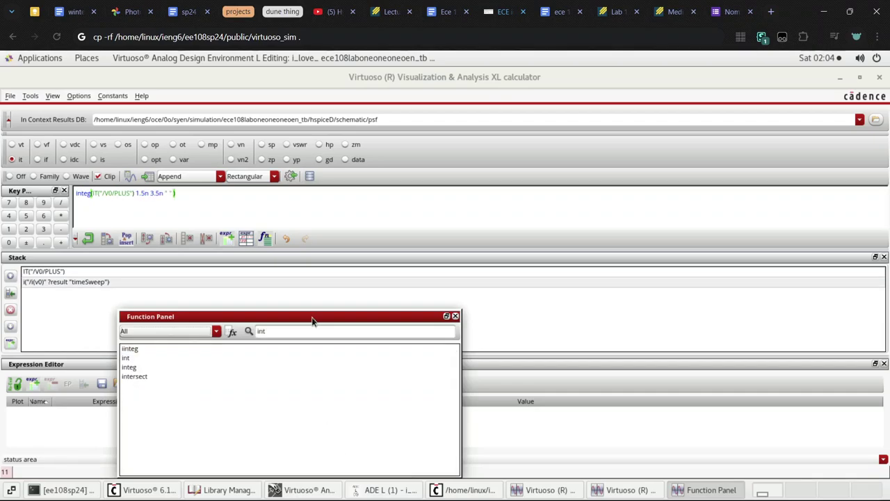
Divide the integral by 2n, push it to the stack, and delete the IT and timeSweep entries
click(293, 208)
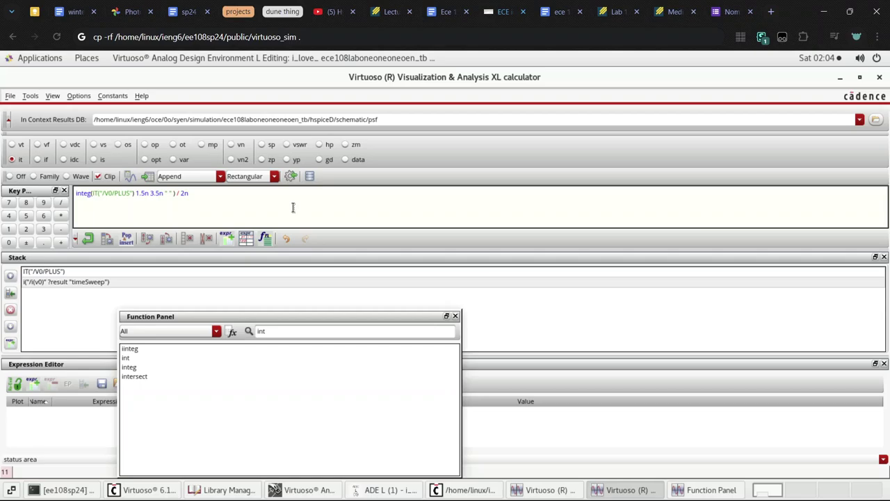
click(86, 241)
click(47, 285)
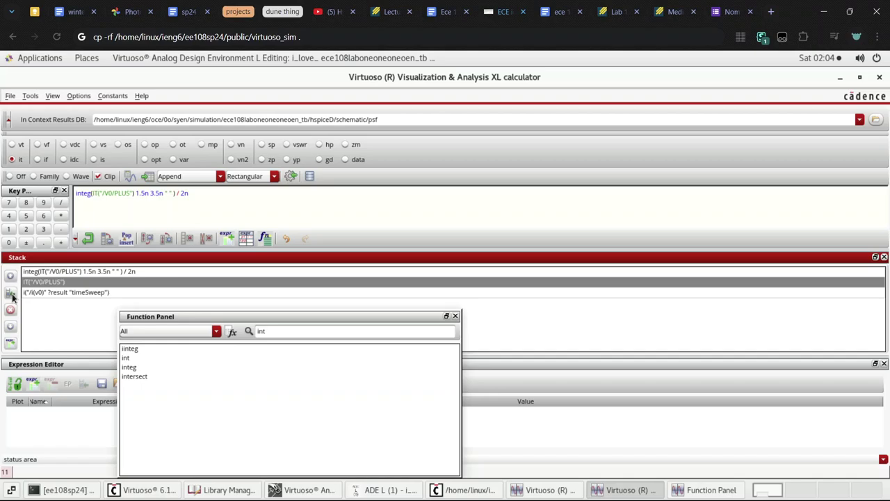
click(10, 309)
click(40, 282)
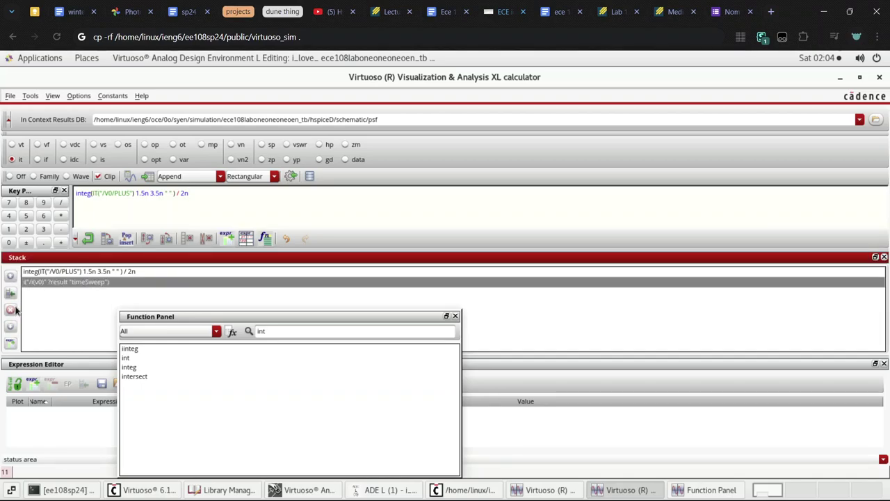
click(10, 309)
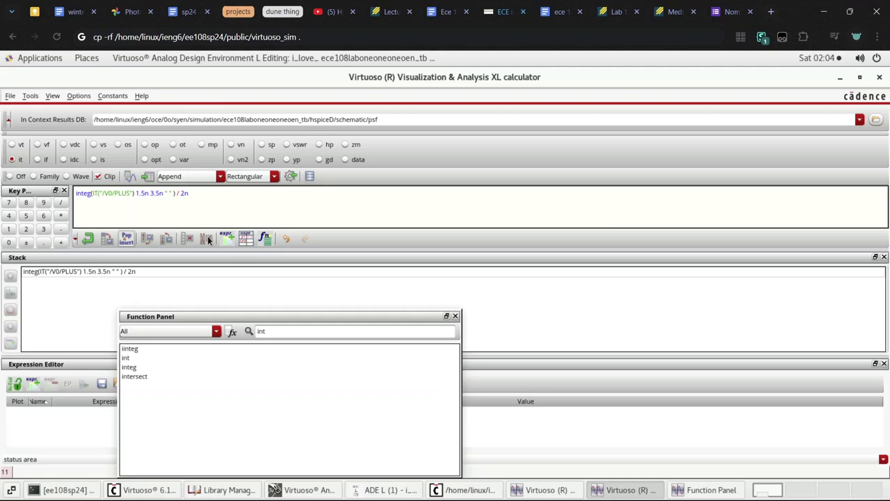
Evaluate the expression into a results table showing a value beginning with -81
click(150, 176)
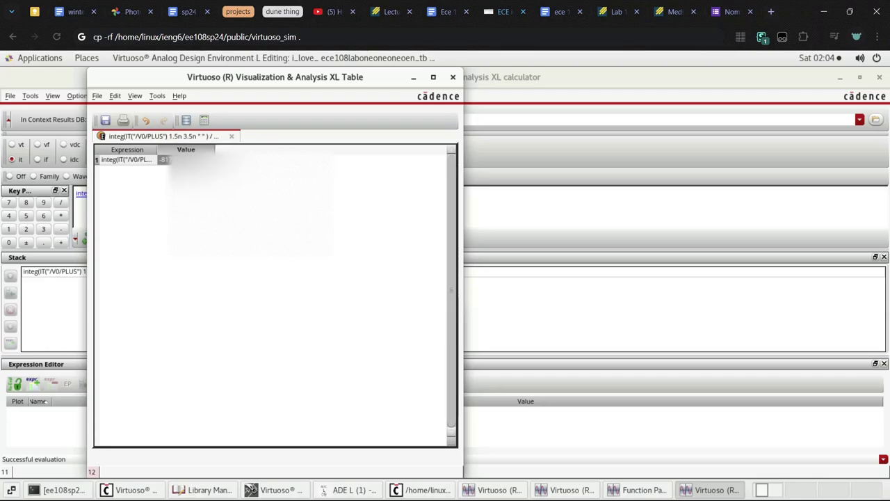
right_click(178, 254)
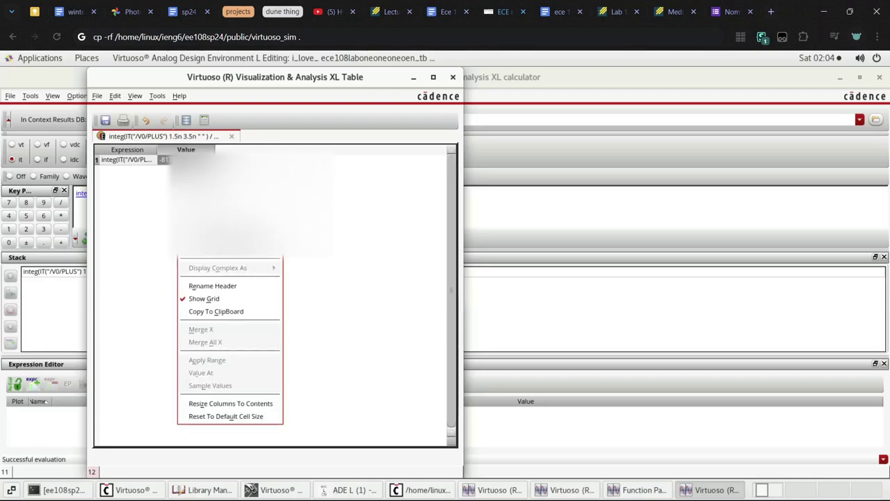
click(209, 311)
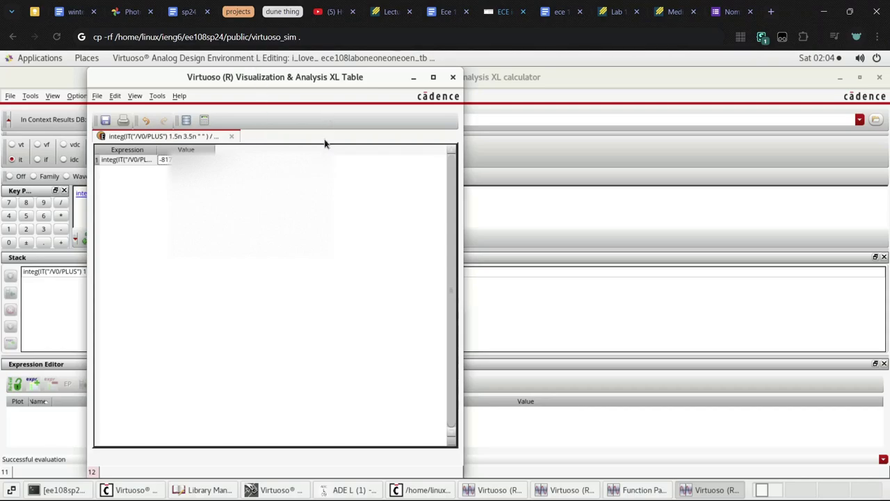
key(alt+Tab)
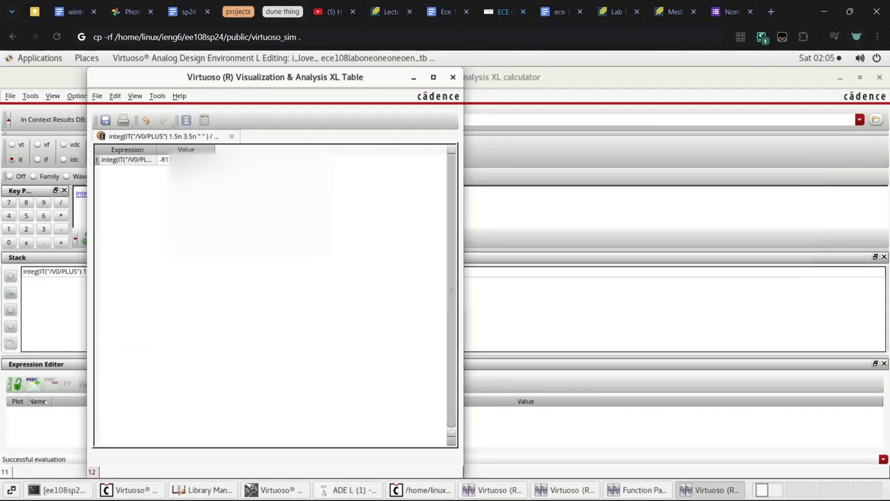
key(alt+Tab)
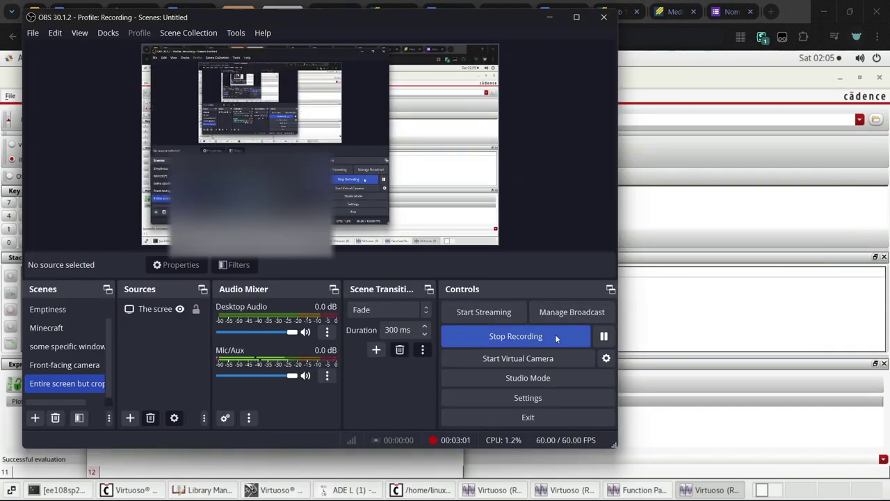